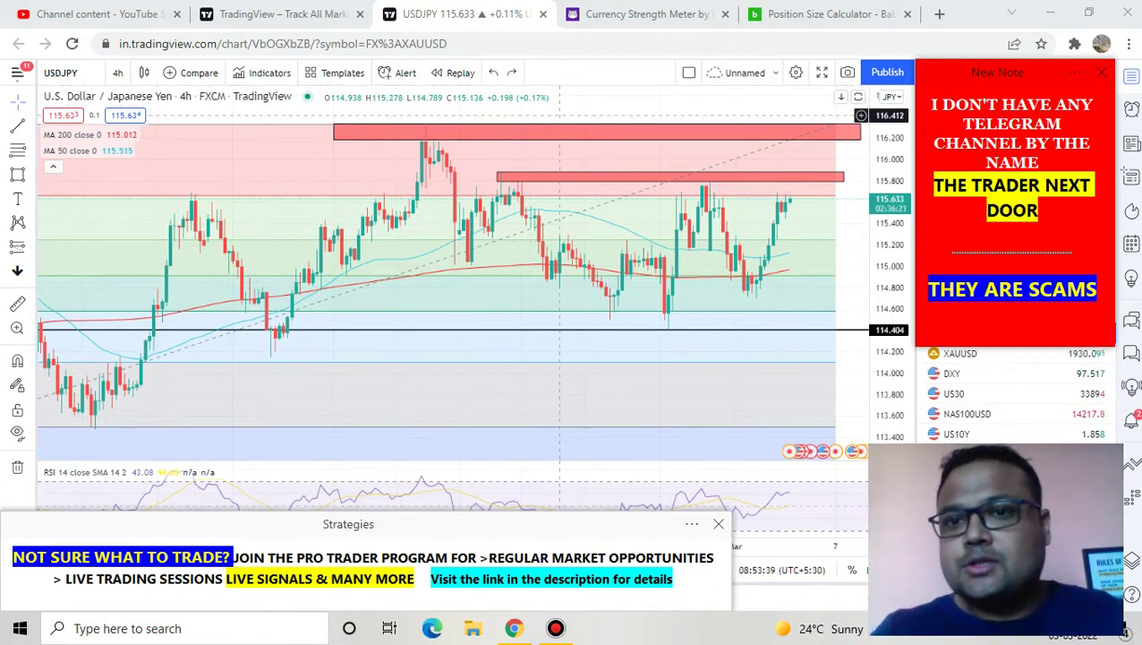
Step: Open the currency strength meter page
scroll(738, 195, "up", 2)
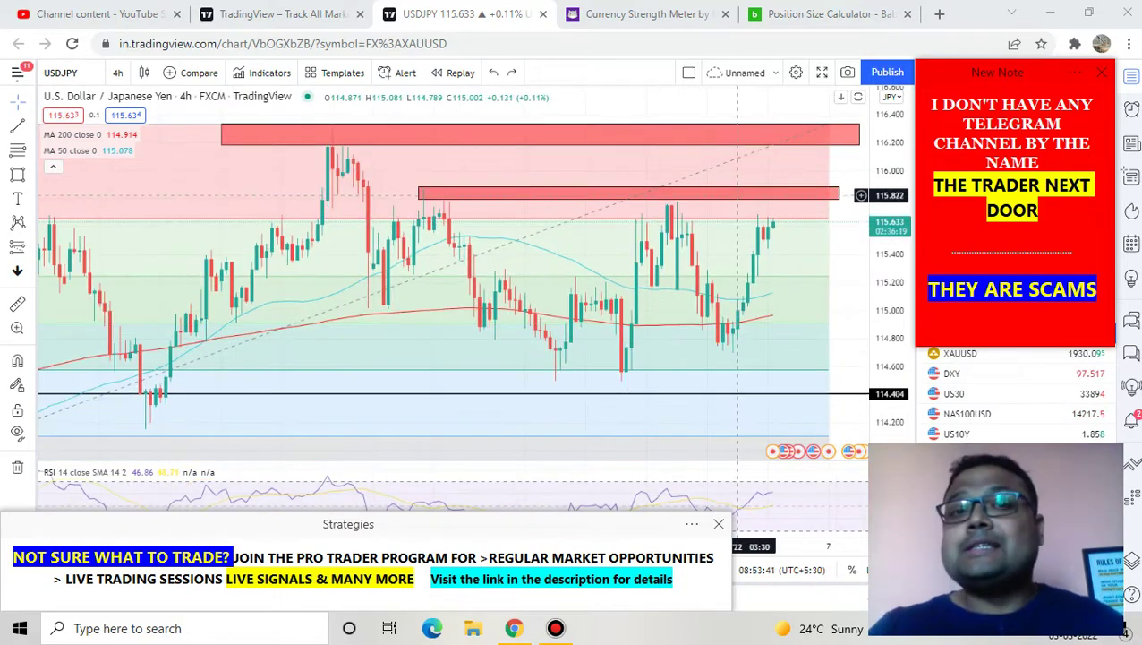
scroll(738, 195, "down", 1)
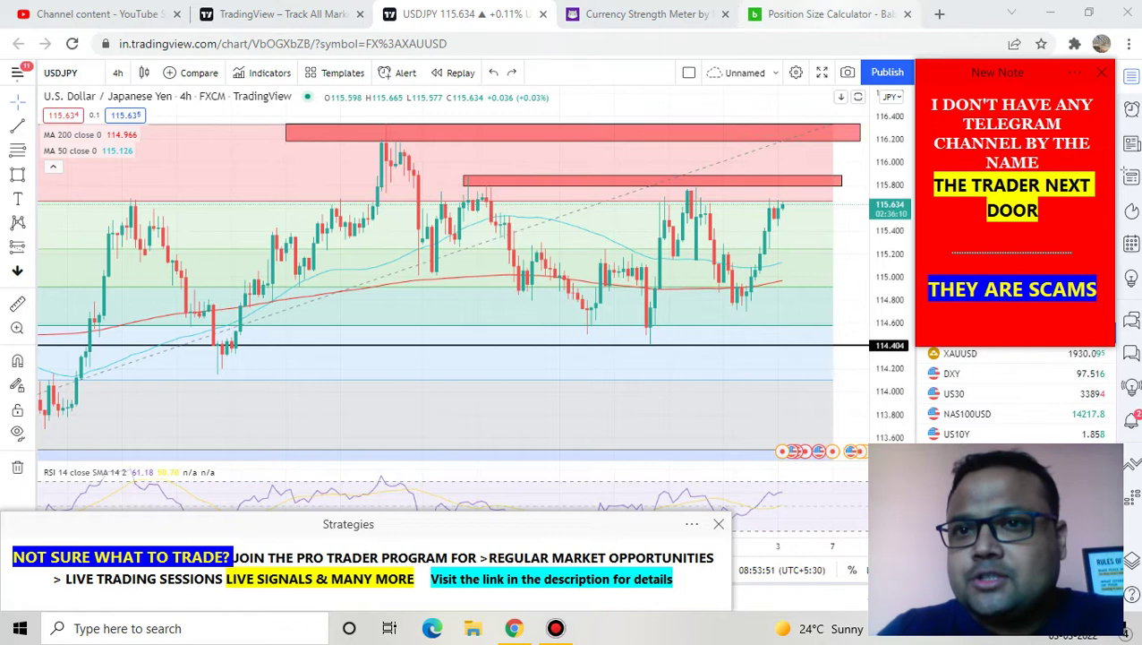
left_click(645, 13)
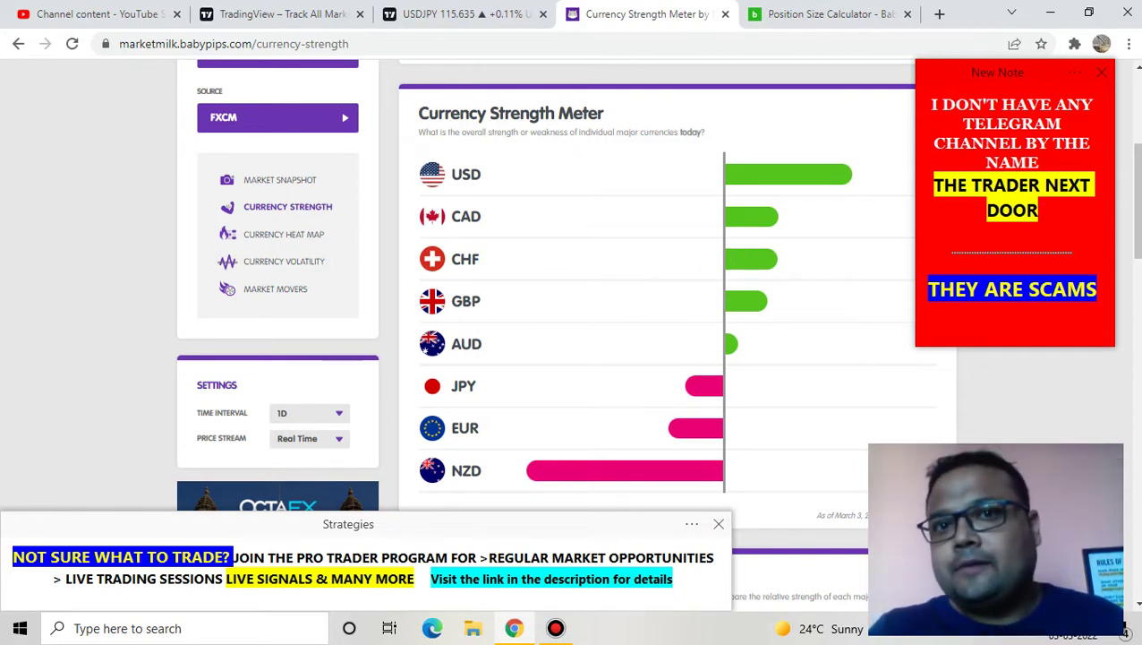
Step: Sketch an arrow, a stroke and a check mark over the strength meter, then erase them
left_click(732, 10)
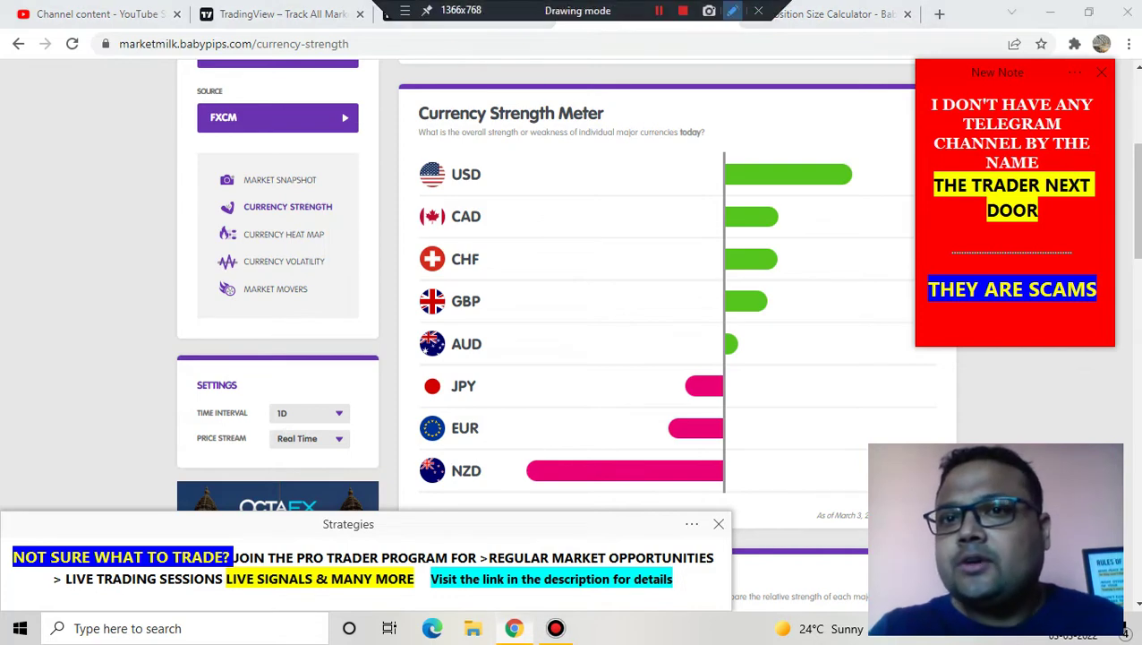
left_click_drag(582, 185, 582, 329)
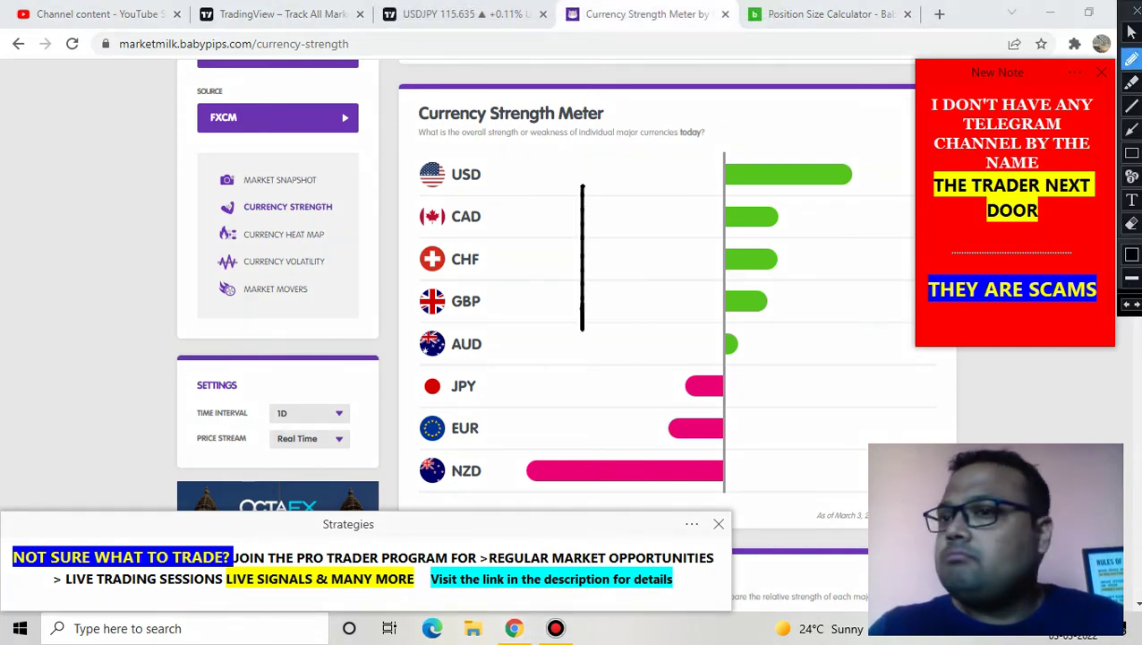
mouse_move(531, 202)
left_mouse_down()
mouse_move(566, 160)
mouse_move(635, 233)
left_mouse_up()
left_click_drag(731, 176, 746, 383)
left_click_drag(676, 349, 874, 235)
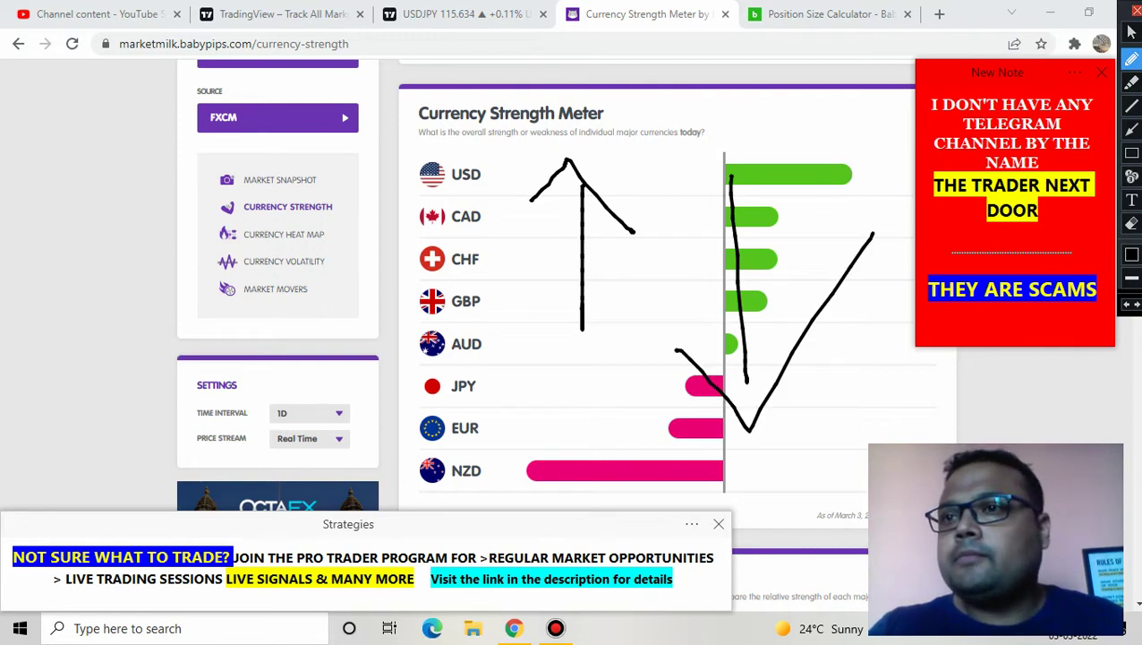
key("Escape")
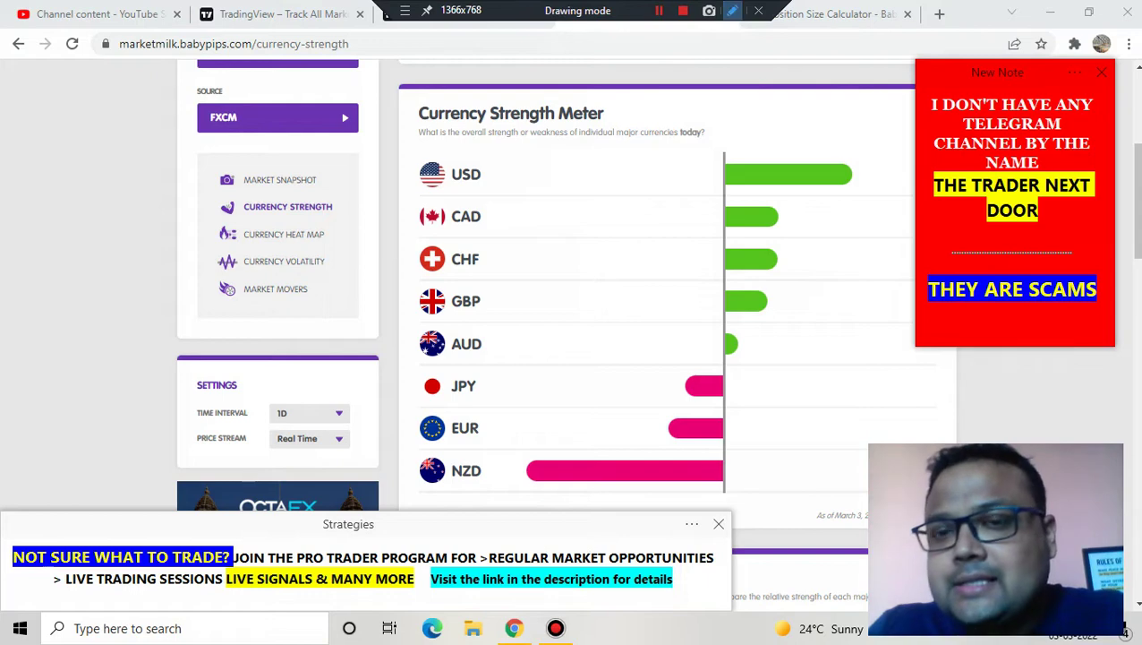
left_click(730, 11)
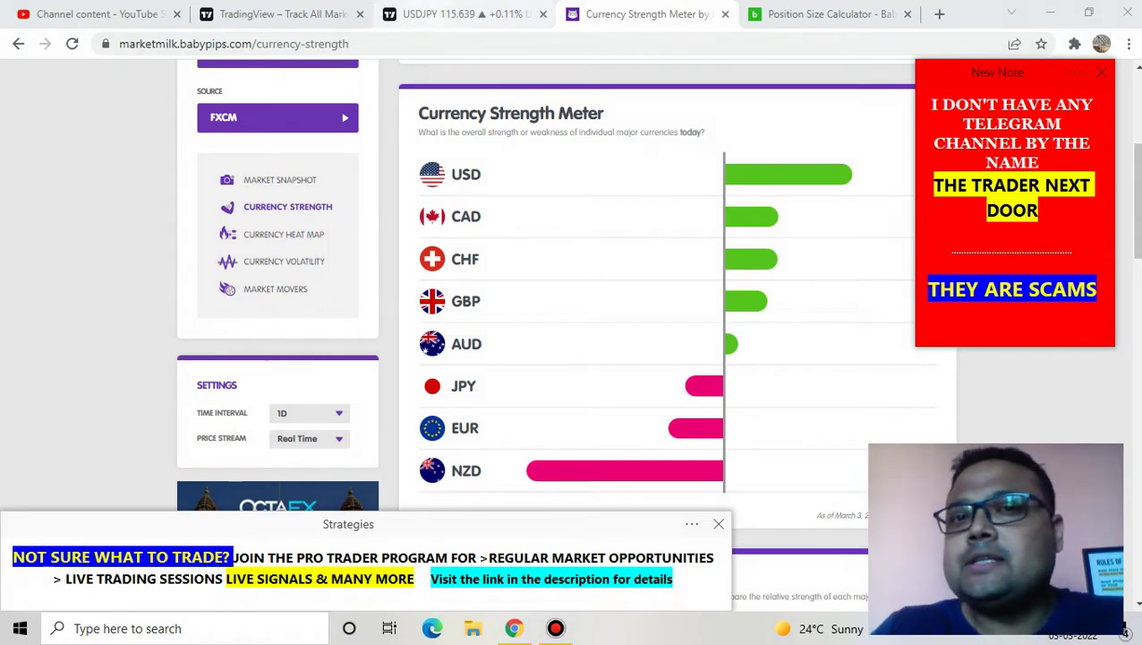
Step: Return to the USDJPY 4h chart
left_click(461, 14)
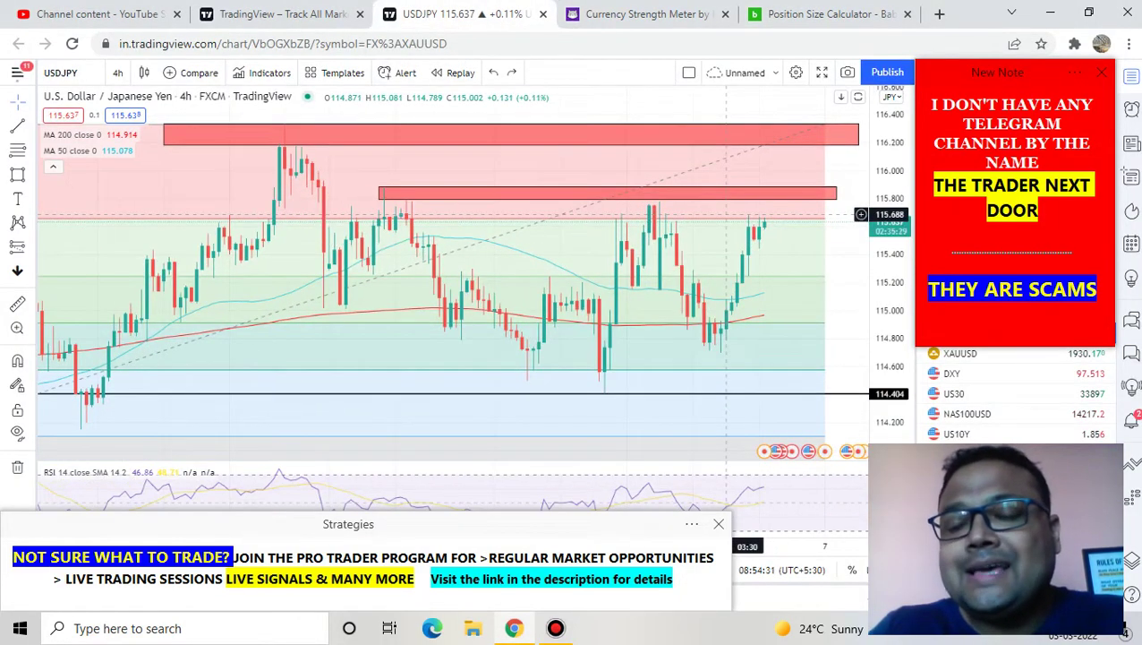
scroll(726, 214, "down", 2)
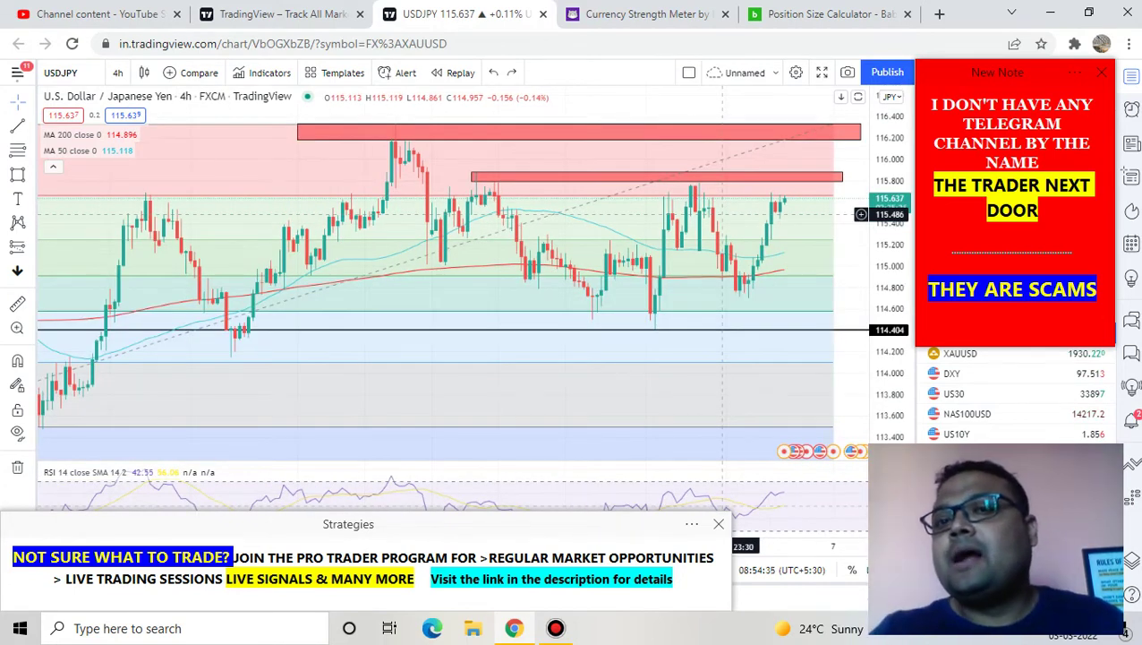
scroll(723, 214, "up", 2)
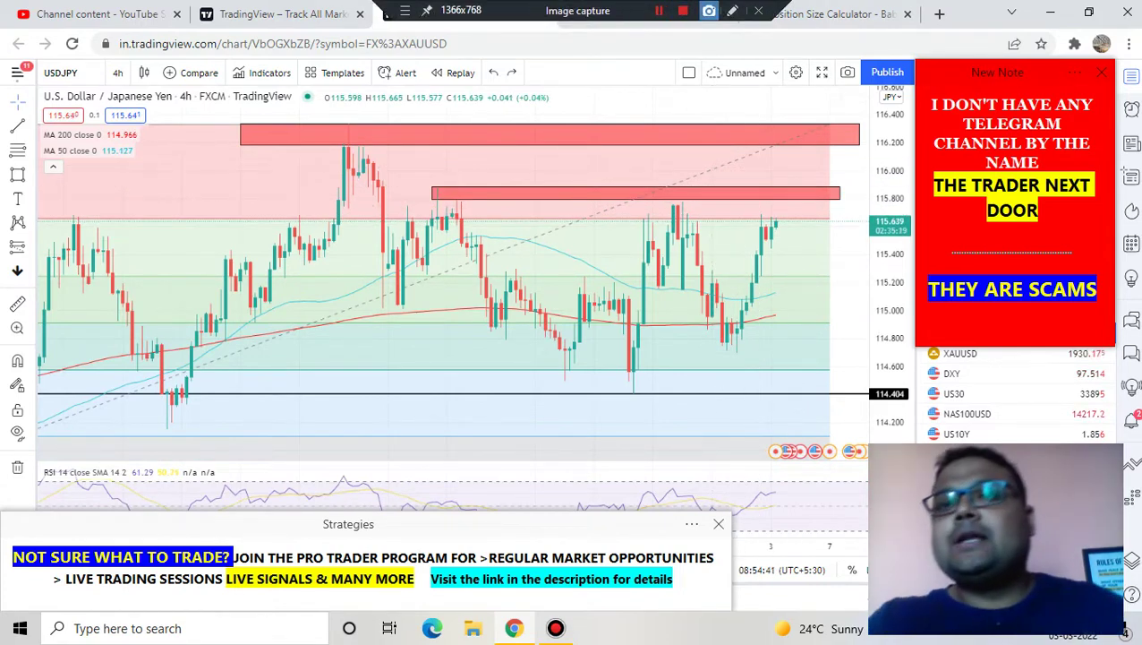
Step: Try handwriting an L5 mark on the lower chart, then erase it
left_click(732, 11)
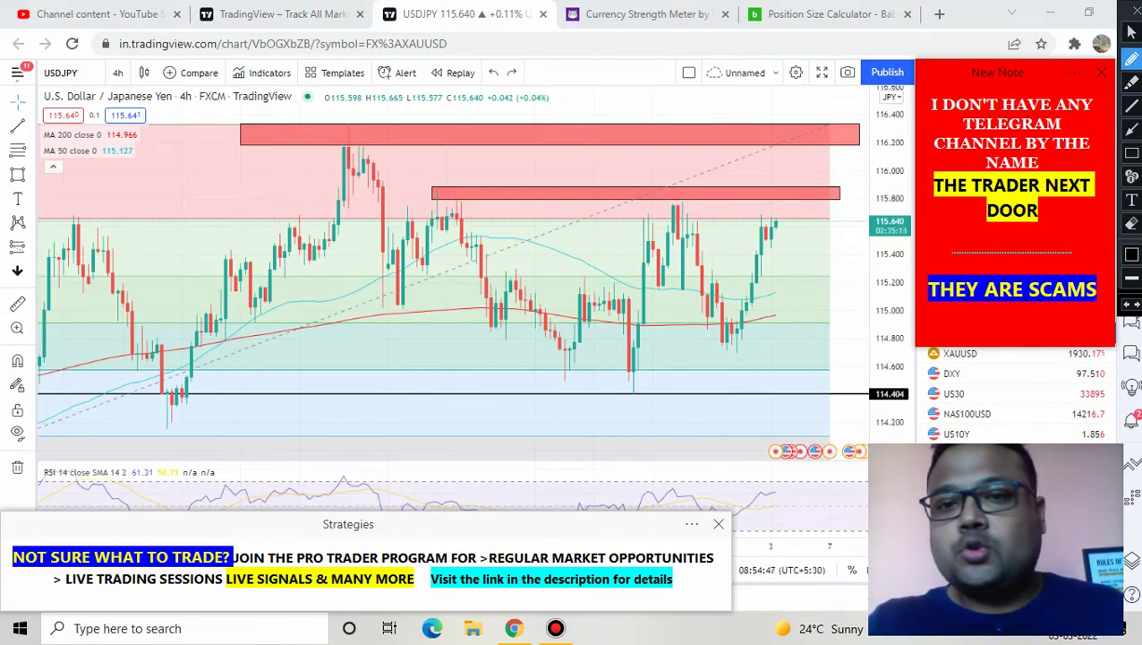
left_click_drag(296, 330, 309, 463)
mouse_move(340, 334)
left_mouse_down()
mouse_move(385, 332)
mouse_move(324, 413)
left_mouse_up()
left_click_drag(226, 337, 295, 408)
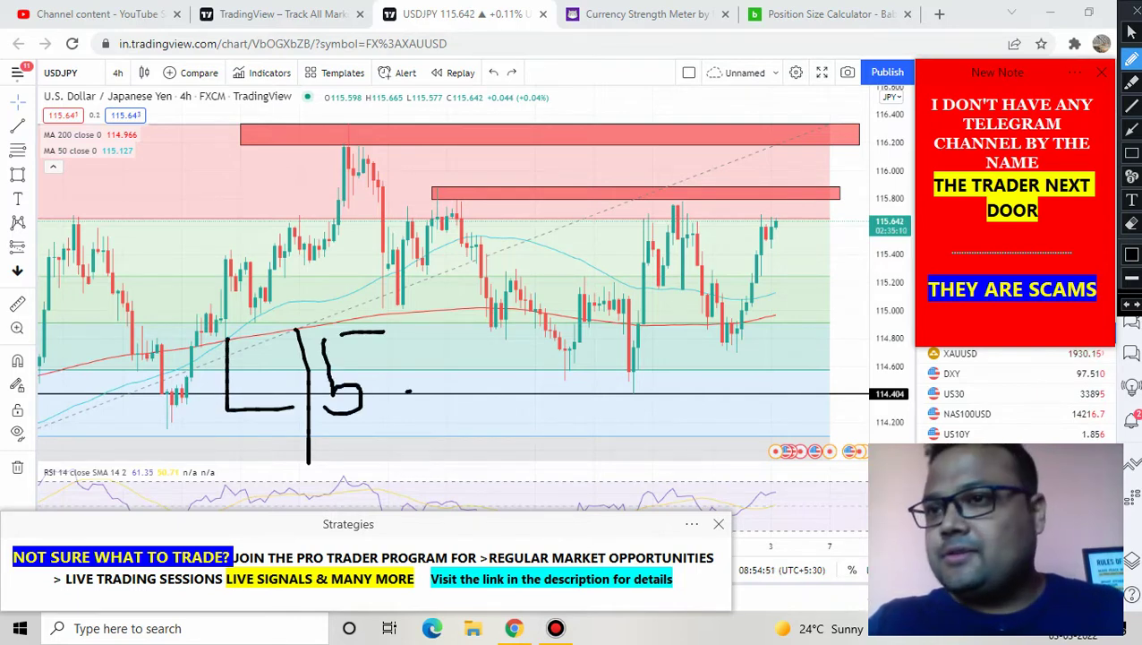
left_click(1133, 10)
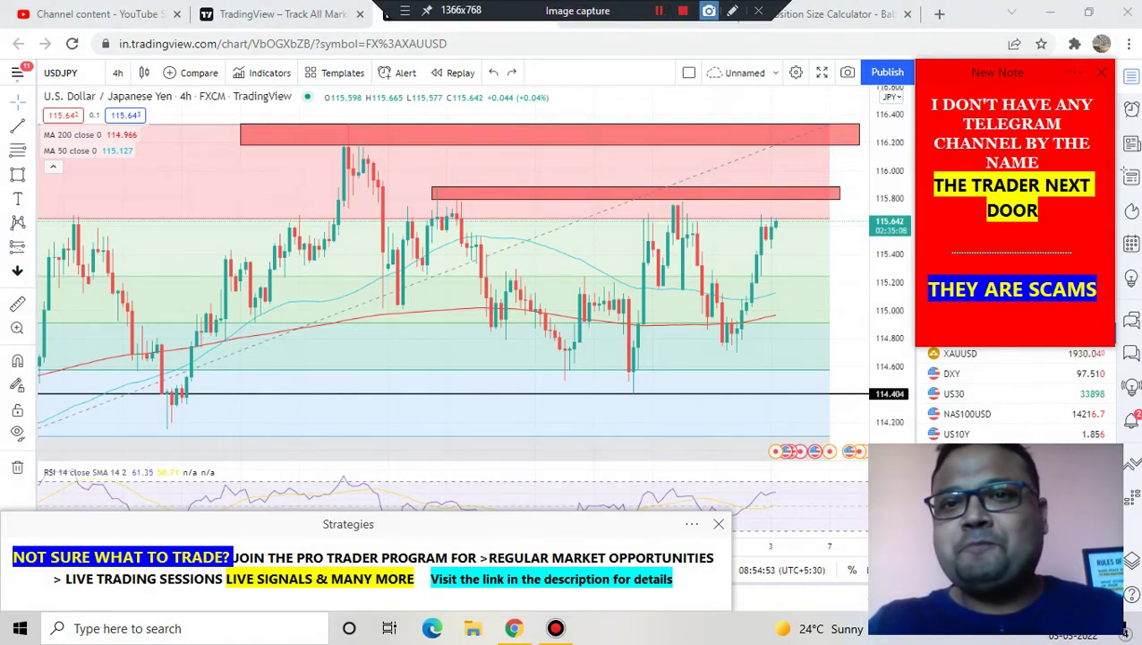
Step: Handwrite the 115.80 level under the red supply zones
left_click(732, 10)
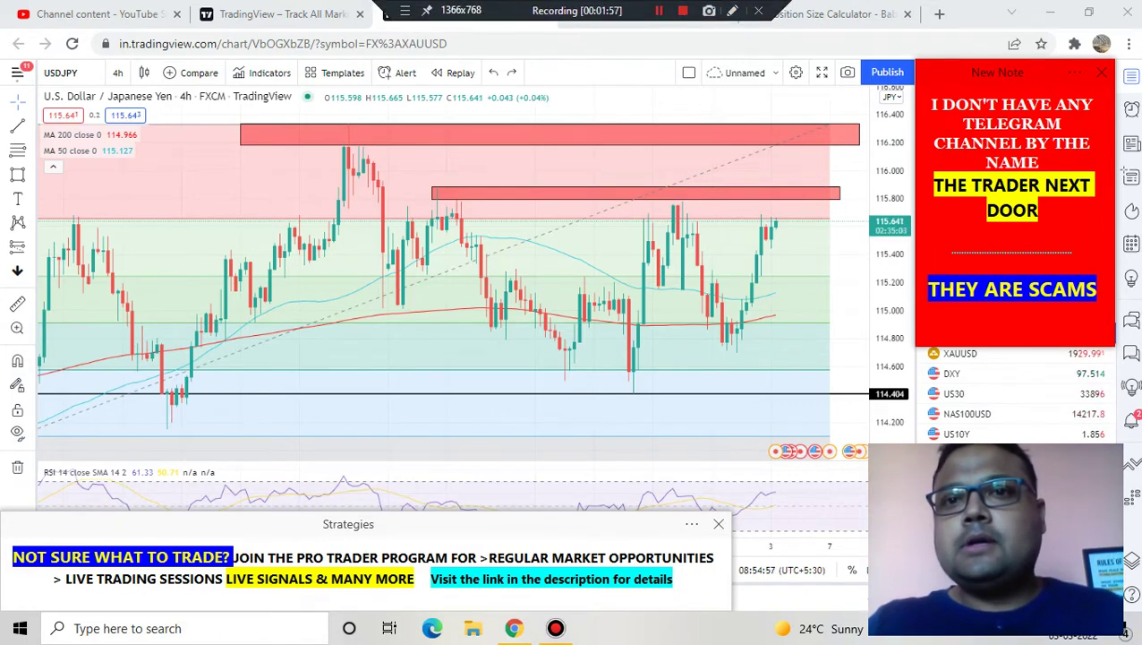
left_click_drag(272, 287, 282, 326)
left_click_drag(313, 273, 319, 299)
mouse_move(360, 256)
left_mouse_down()
mouse_move(339, 257)
mouse_move(365, 292)
mouse_move(397, 271)
left_mouse_up()
mouse_move(397, 258)
left_mouse_down()
mouse_move(428, 261)
mouse_move(414, 273)
left_mouse_up()
mouse_move(452, 224)
left_mouse_down()
mouse_move(469, 242)
mouse_move(439, 235)
left_mouse_up()
left_click_drag(303, 360, 324, 401)
Step: Handwrite 116.0 below it and write Buy above the latest candles
left_click_drag(338, 347, 364, 379)
mouse_move(382, 309)
left_mouse_down()
mouse_move(403, 367)
mouse_move(401, 355)
left_mouse_up()
left_click_drag(415, 344, 428, 342)
left_click_drag(447, 301, 456, 313)
left_click_drag(457, 313, 473, 292)
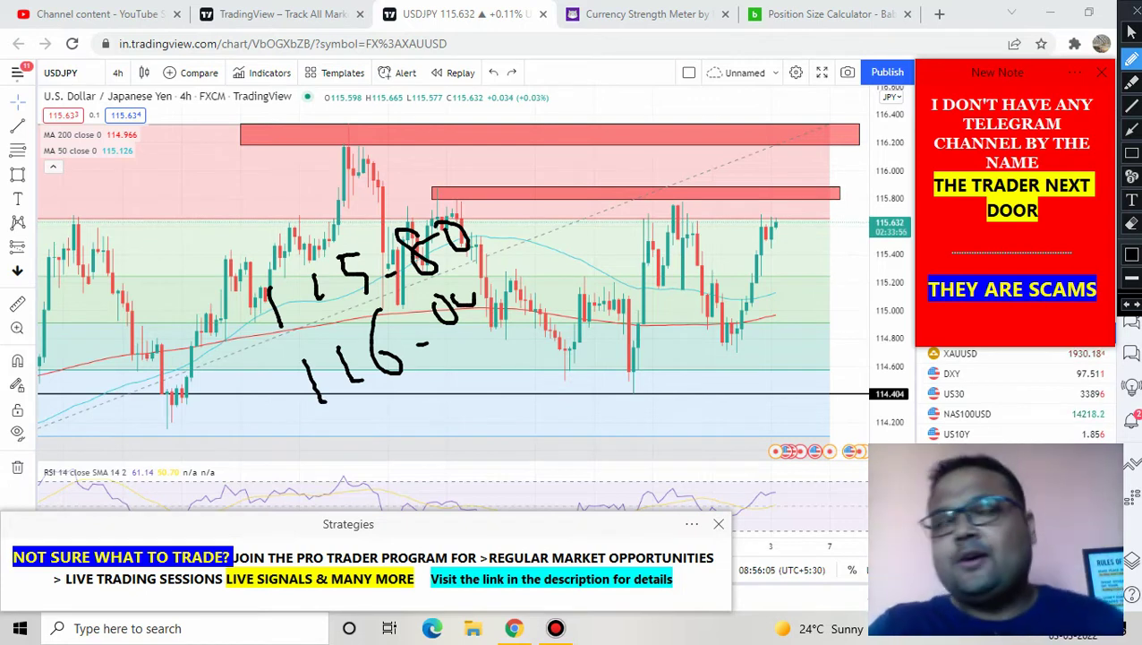
mouse_move(689, 170)
left_mouse_down()
mouse_move(688, 204)
mouse_move(672, 170)
mouse_move(706, 205)
mouse_move(775, 182)
mouse_move(755, 215)
left_mouse_up()
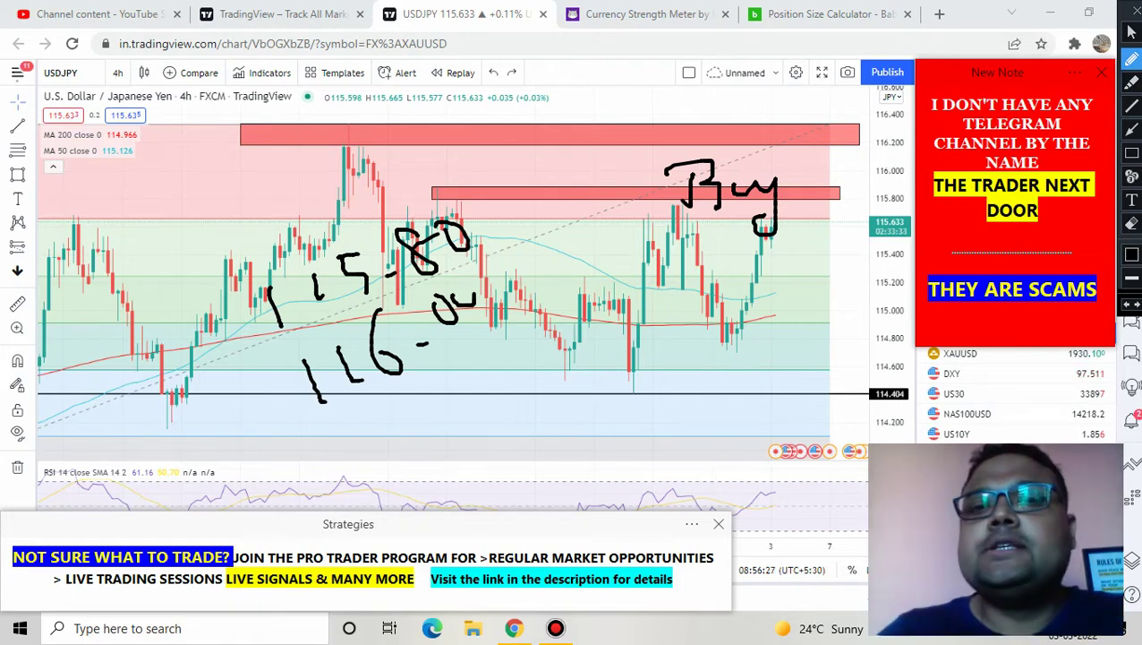
Step: Circle the entry area over the lower red zone, then erase all handwritten marks and zoom
left_click_drag(617, 191, 617, 220)
left_click_drag(602, 150, 471, 160)
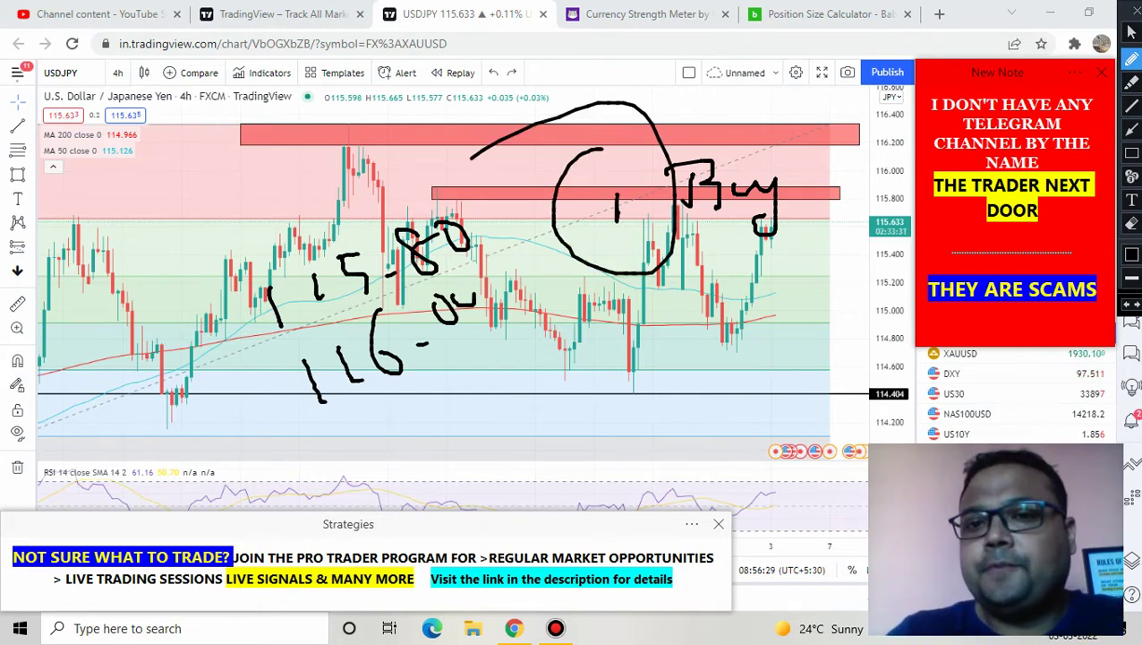
key("Escape")
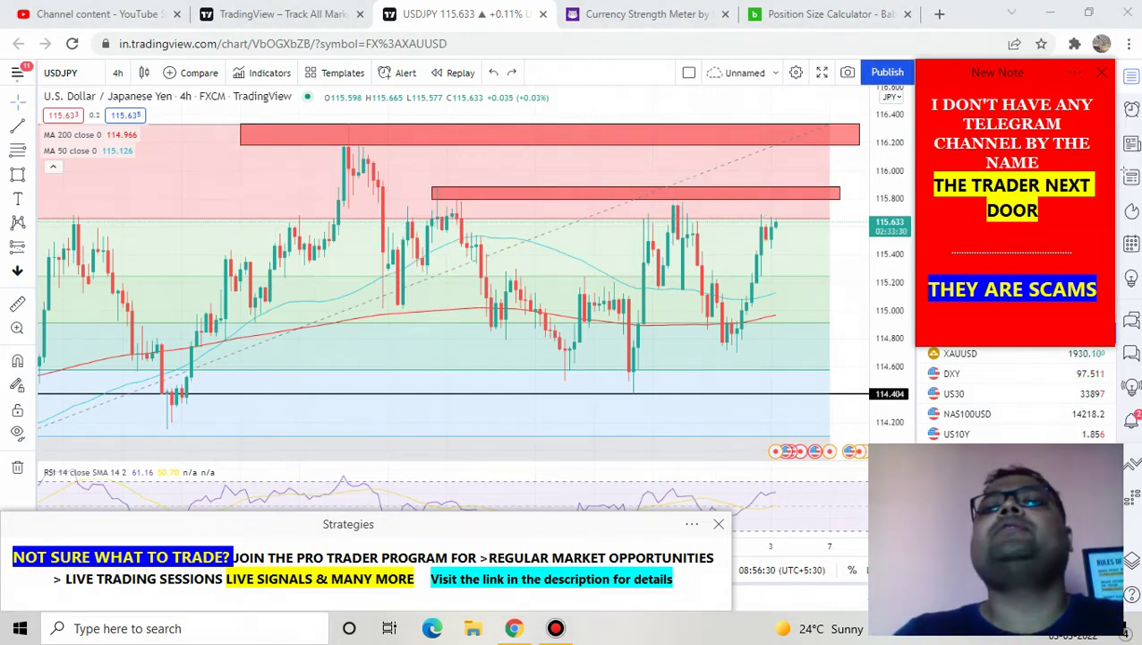
scroll(475, 268, "up", 3)
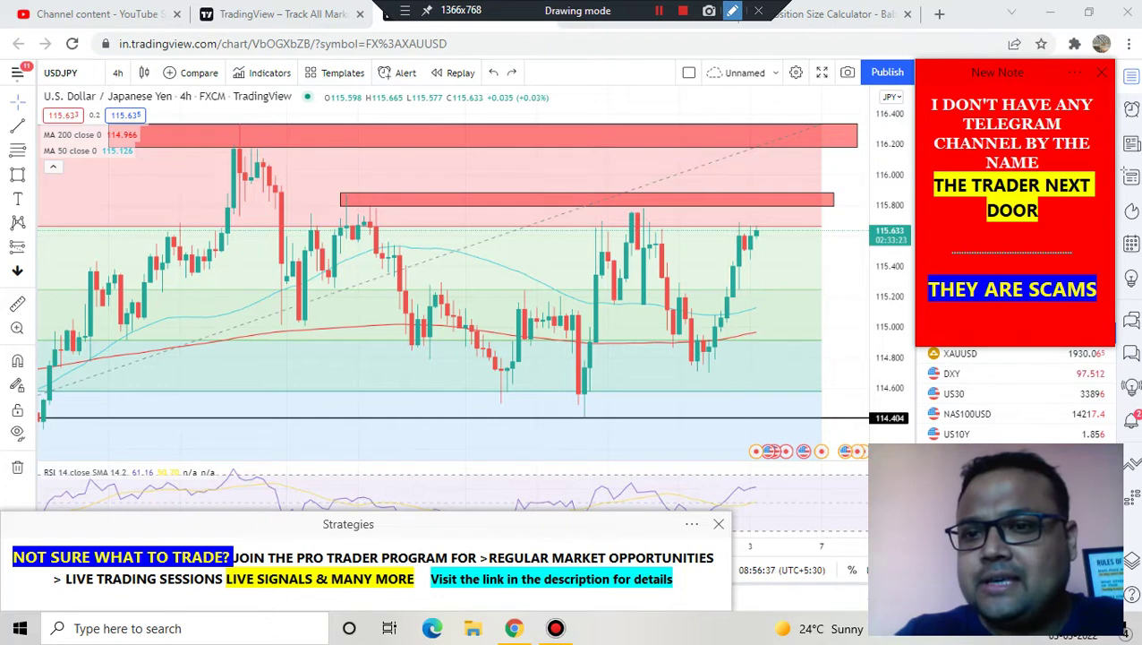
left_click(732, 10)
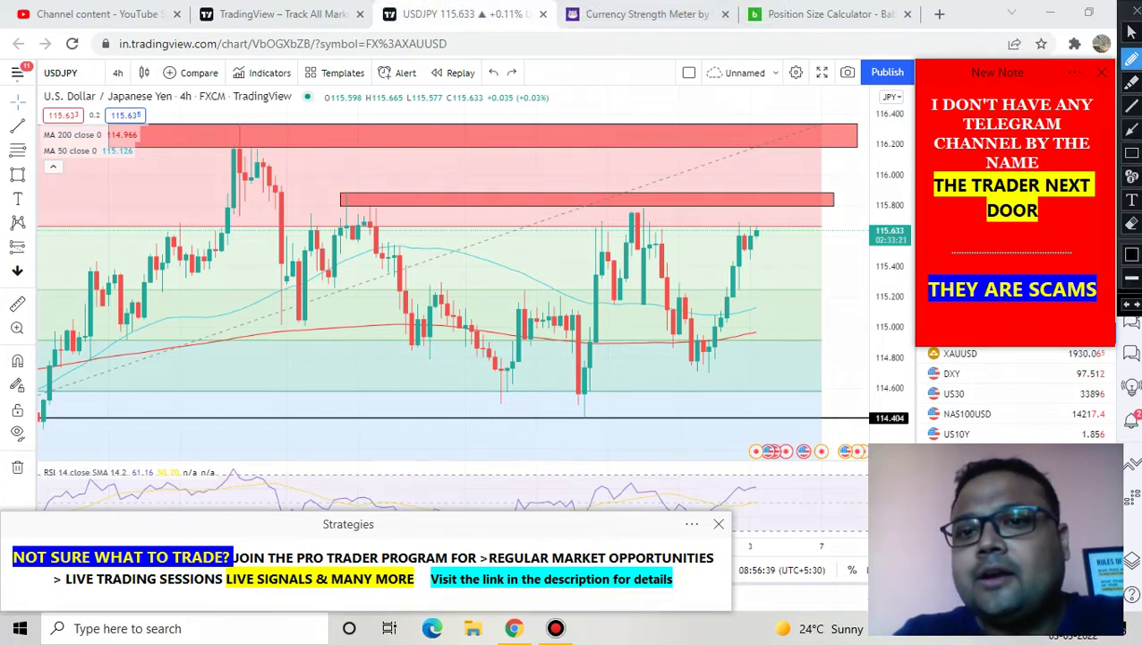
left_click_drag(732, 290, 813, 288)
left_click_drag(476, 257, 493, 364)
left_click_drag(520, 265, 535, 314)
mouse_move(559, 255)
left_mouse_down()
mouse_move(543, 271)
mouse_move(575, 309)
left_mouse_up()
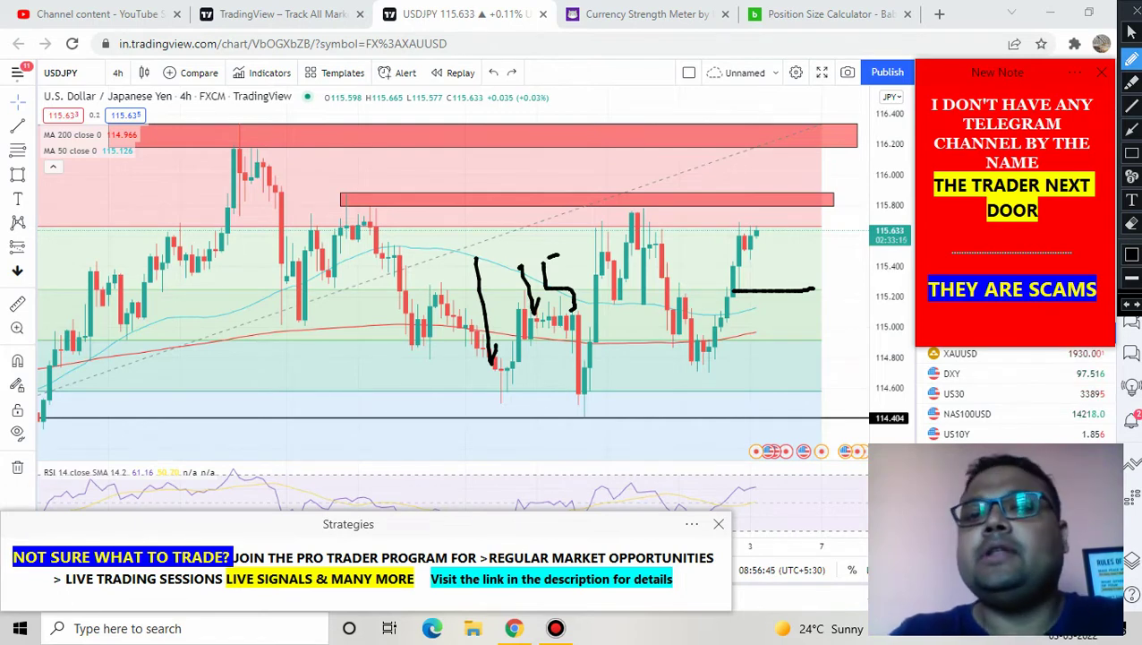
mouse_move(756, 278)
left_mouse_down()
mouse_move(784, 292)
mouse_move(832, 260)
left_mouse_up()
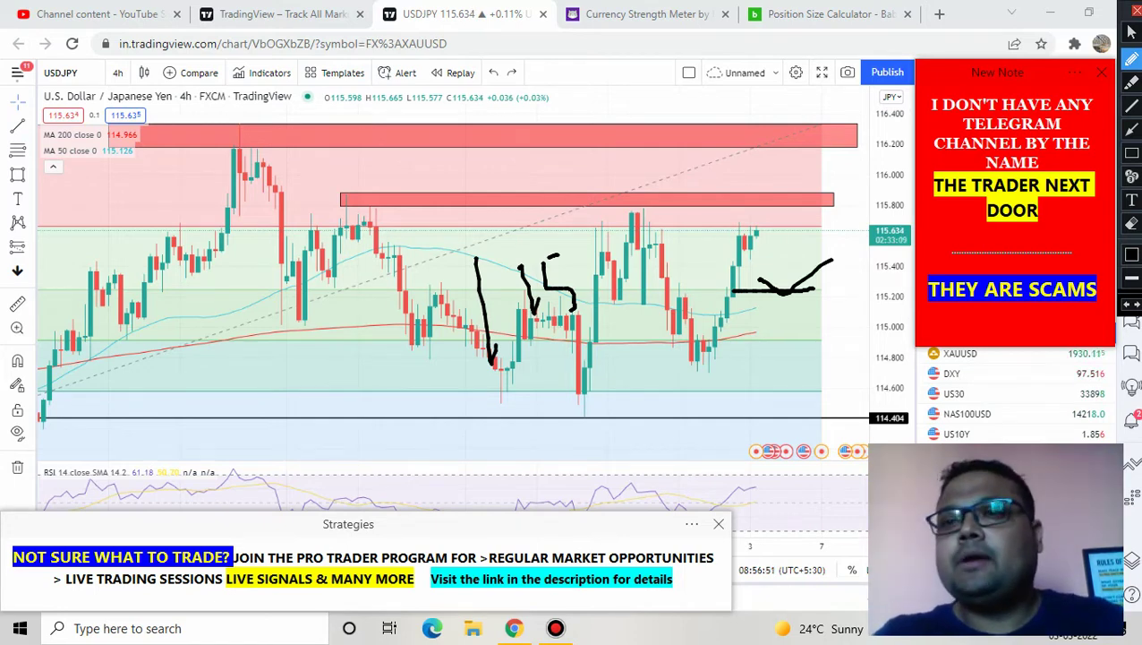
left_click(1131, 31)
scroll(861, 309, "down", 2)
scroll(831, 308, "up", 3)
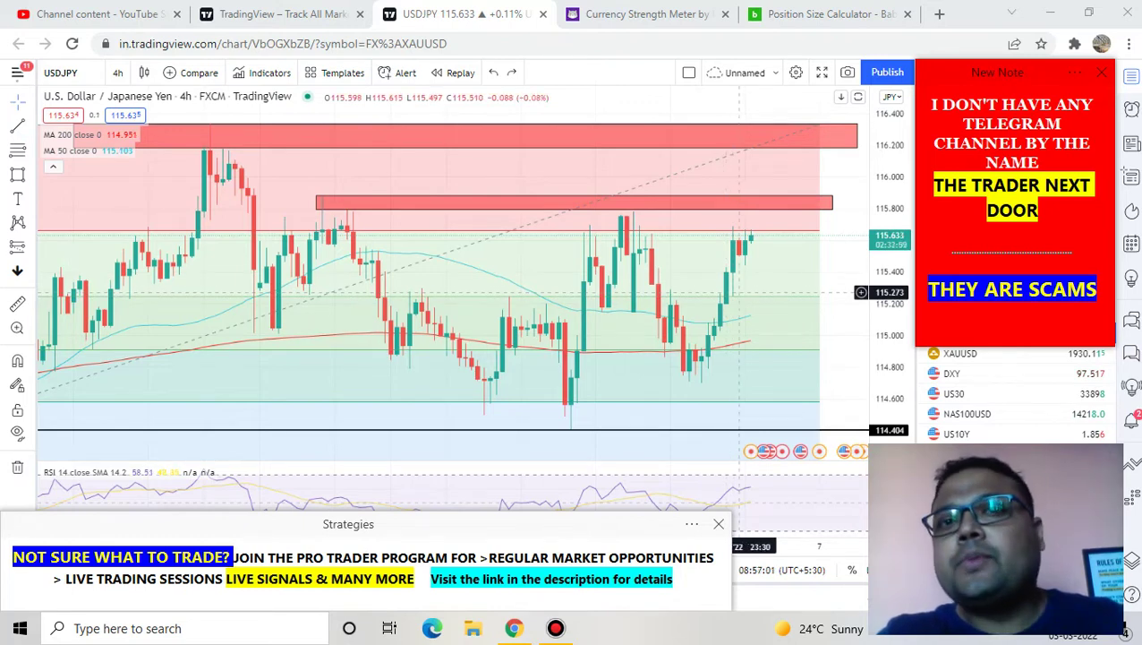
scroll(733, 292, "down", 3)
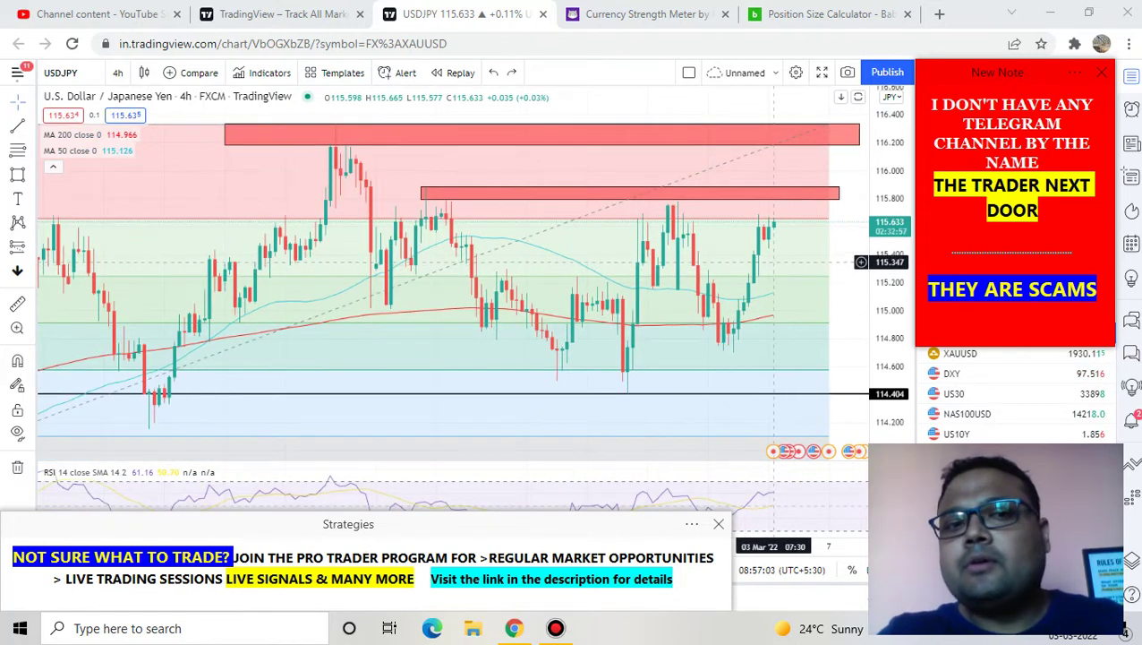
scroll(732, 263, "down", 3)
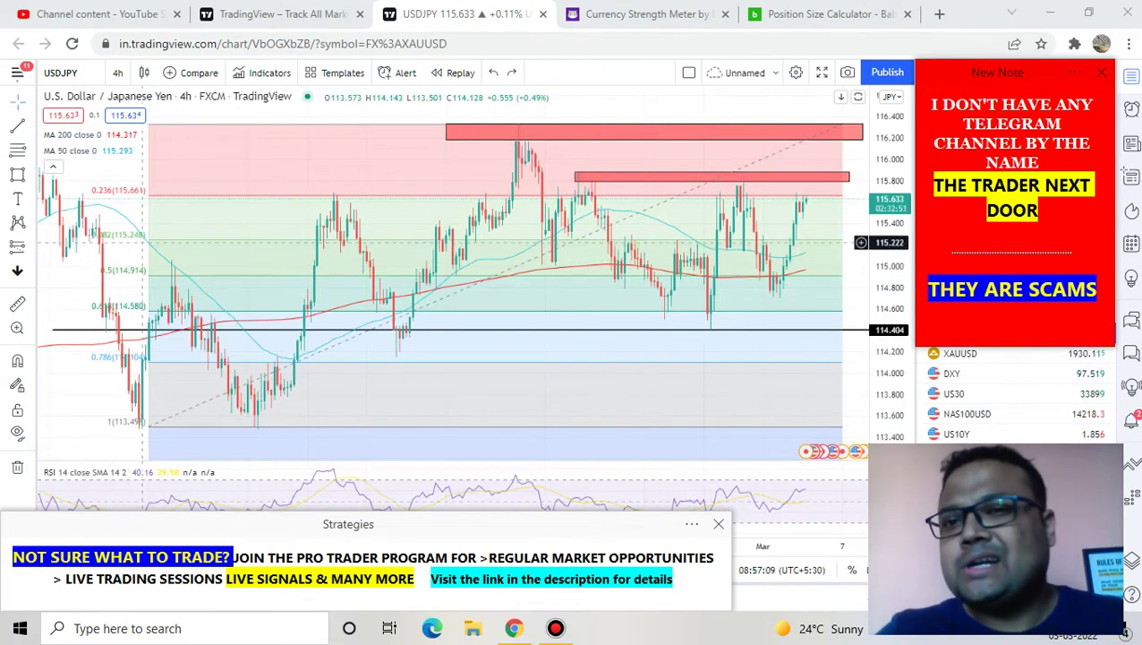
scroll(143, 242, "up", 2)
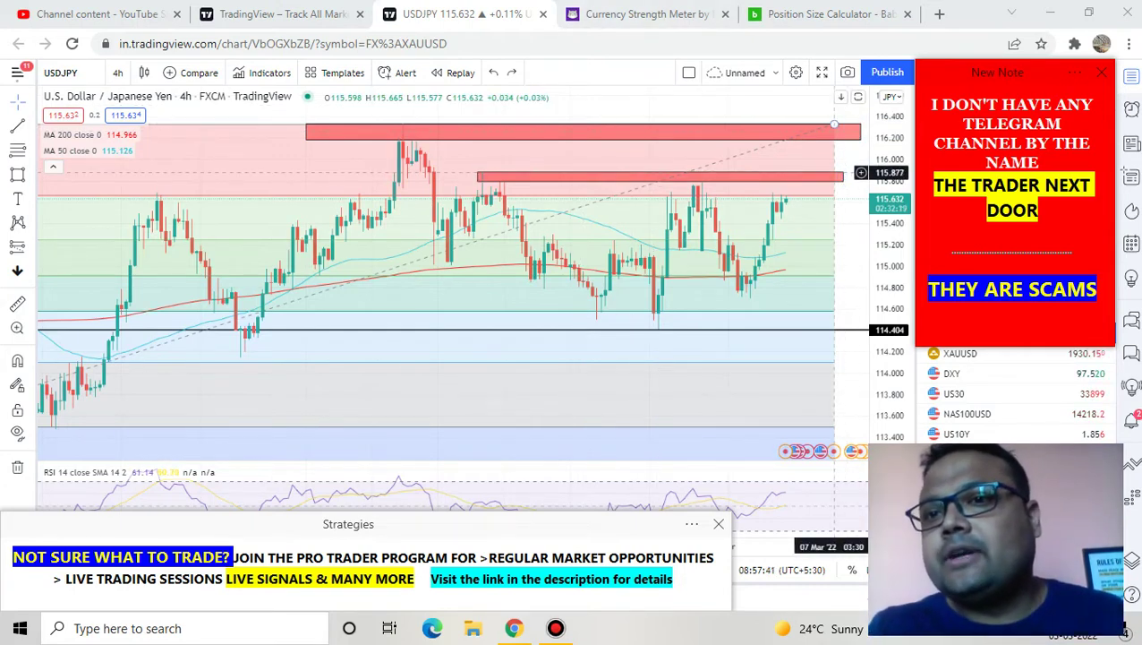
left_click(819, 173)
left_click(813, 139)
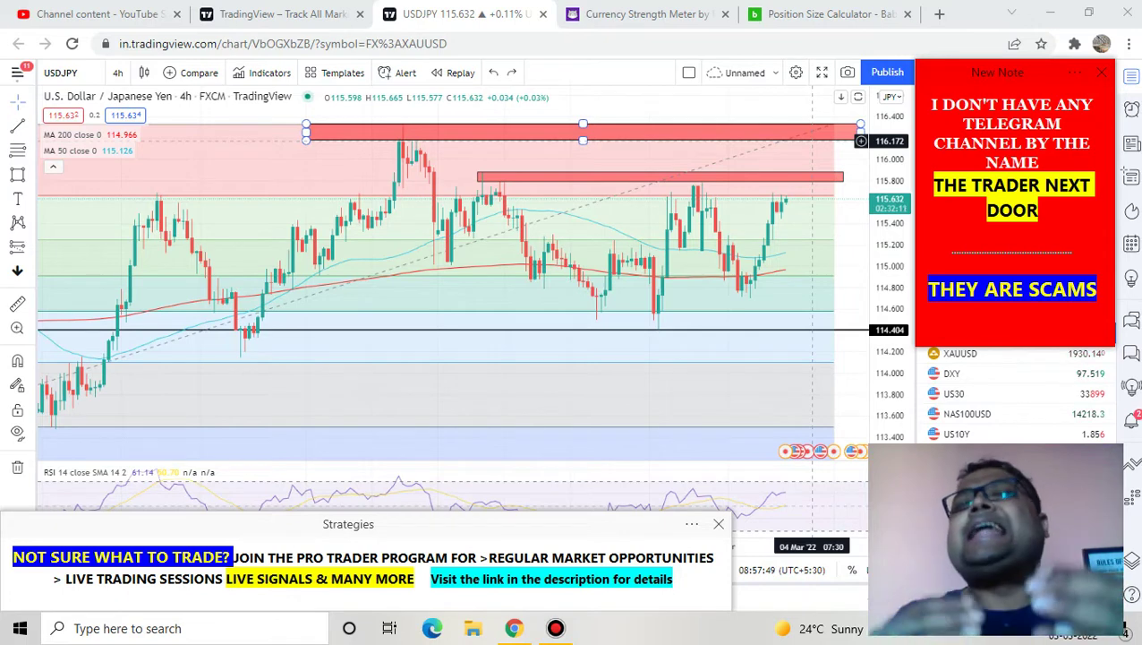
left_click(795, 113)
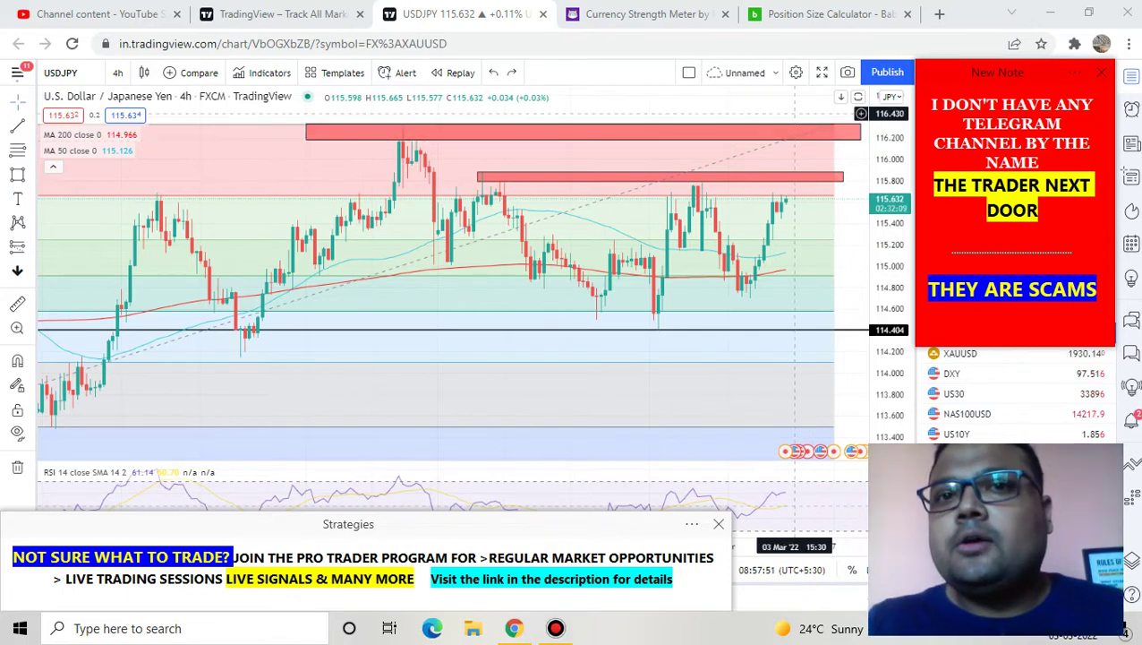
mouse_move(573, 9)
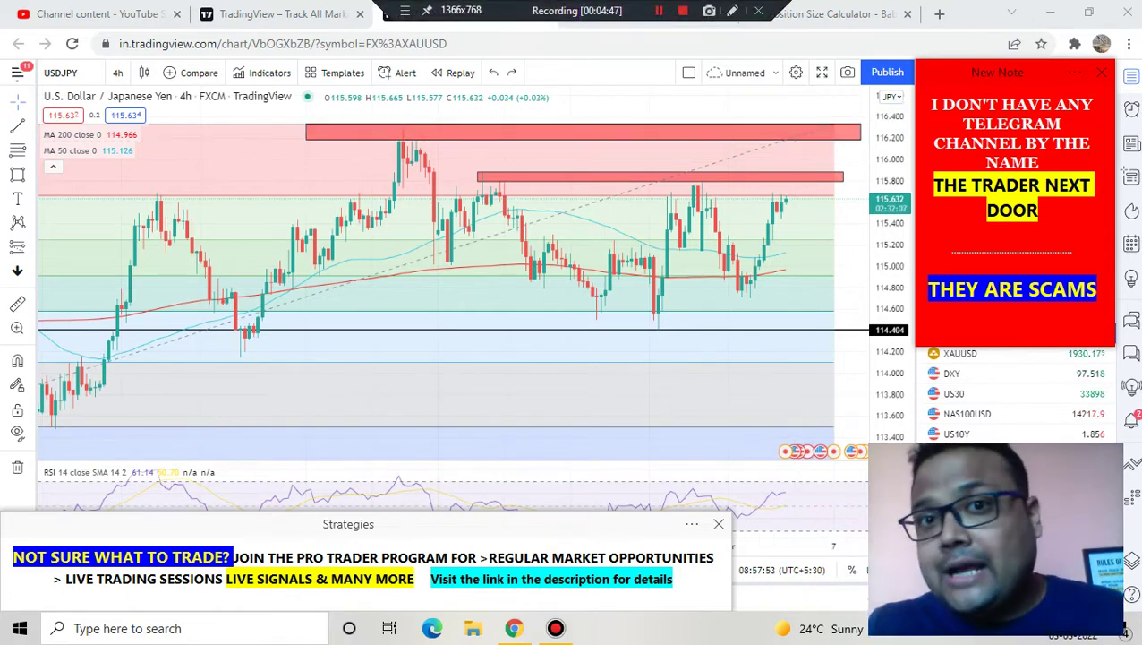